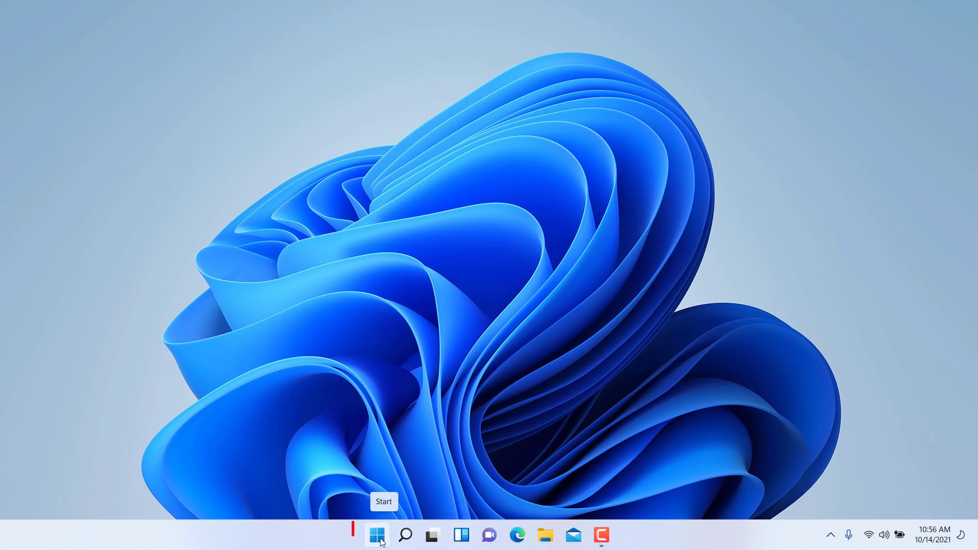
- Open the Start menu, then switch to Windows search to see top apps and quick searches
click(377, 534)
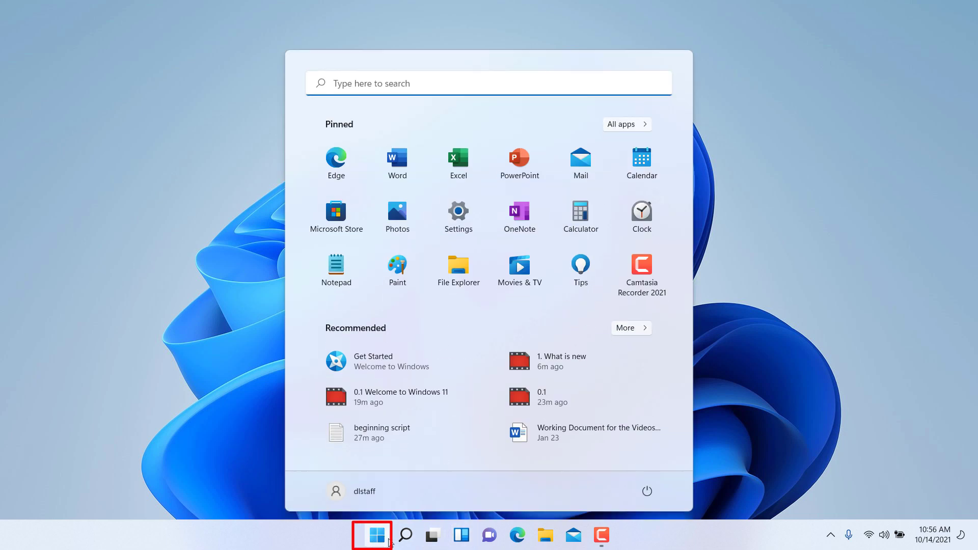
click(406, 535)
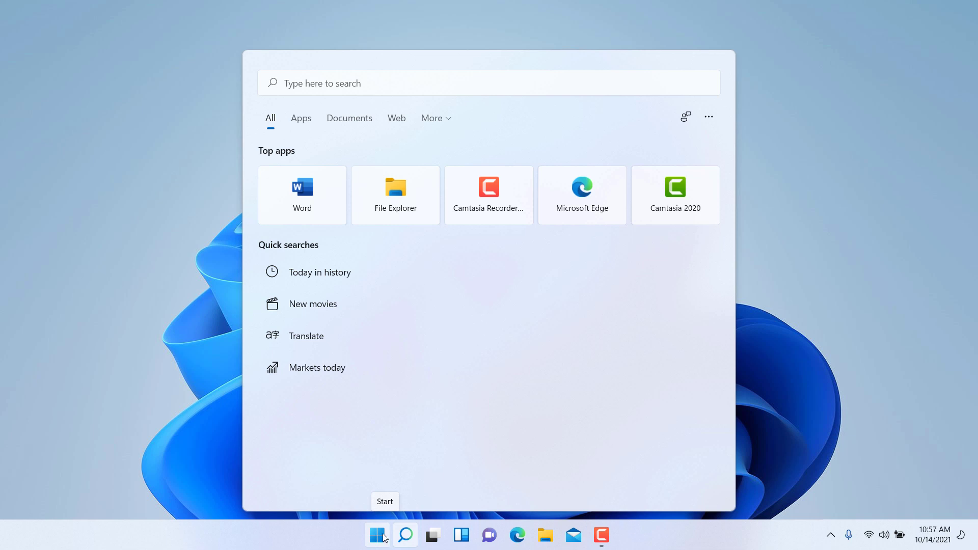
- Bring up the Start menu's pinned apps again to reach Task Manager
click(377, 535)
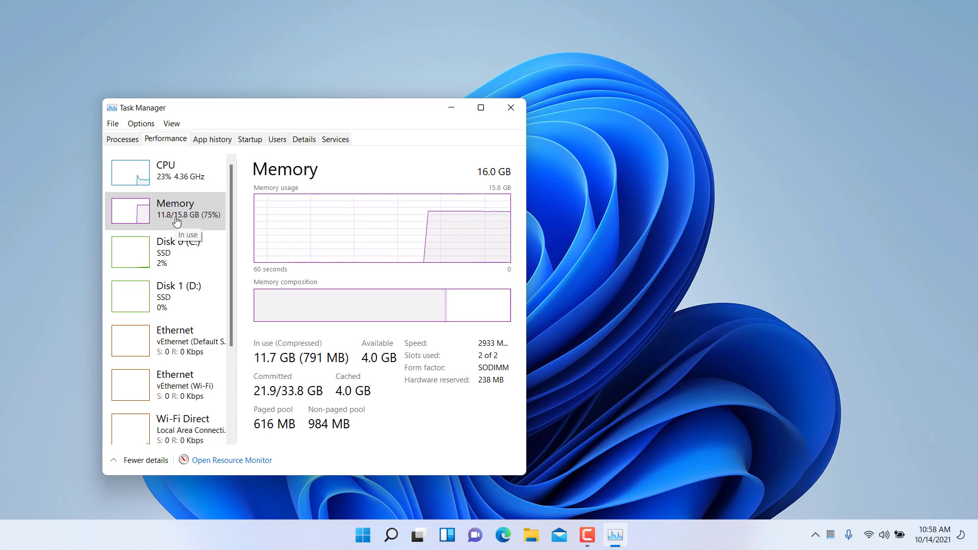
- Bring up the Start menu's pinned apps to launch Word
click(363, 535)
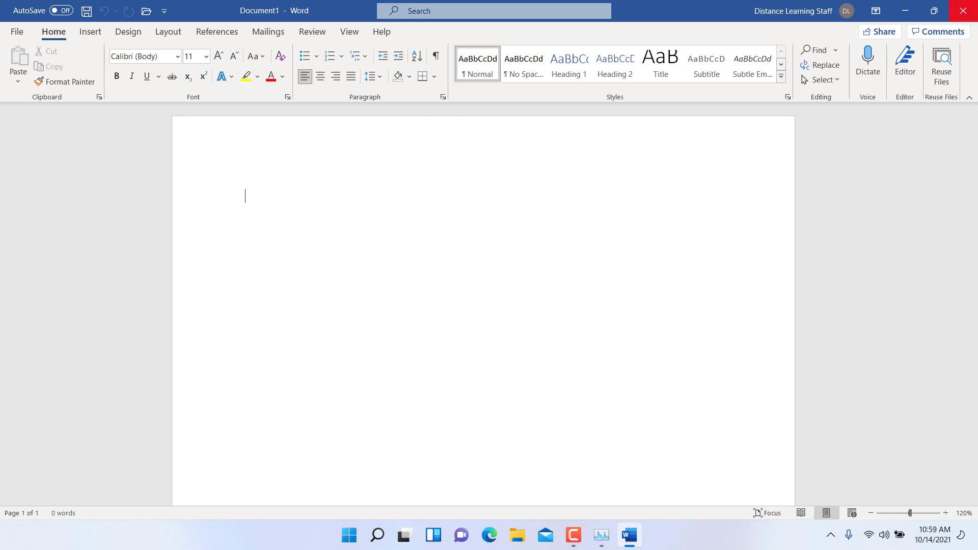
mouse_move(934, 10)
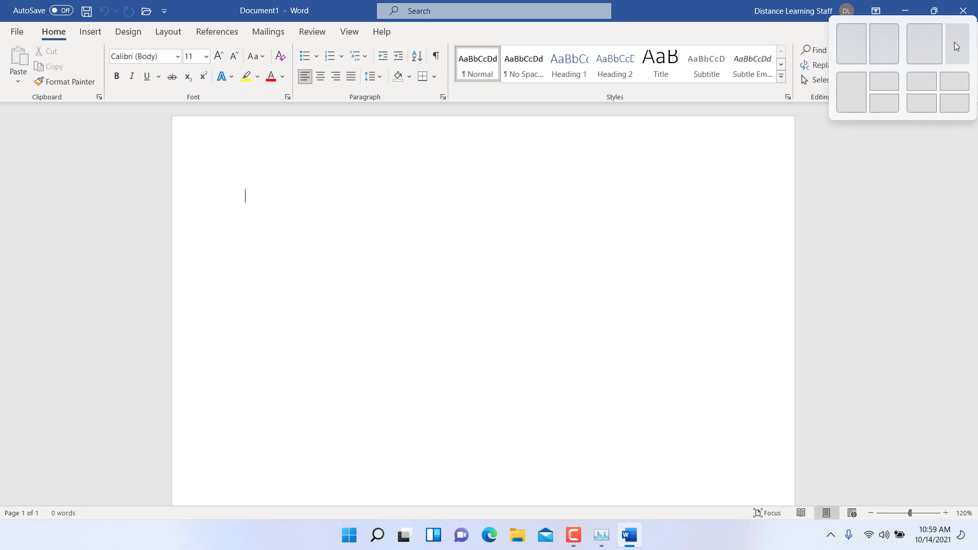
- Snap Word to the left half and Notepad to the right half, then close both windows
click(849, 44)
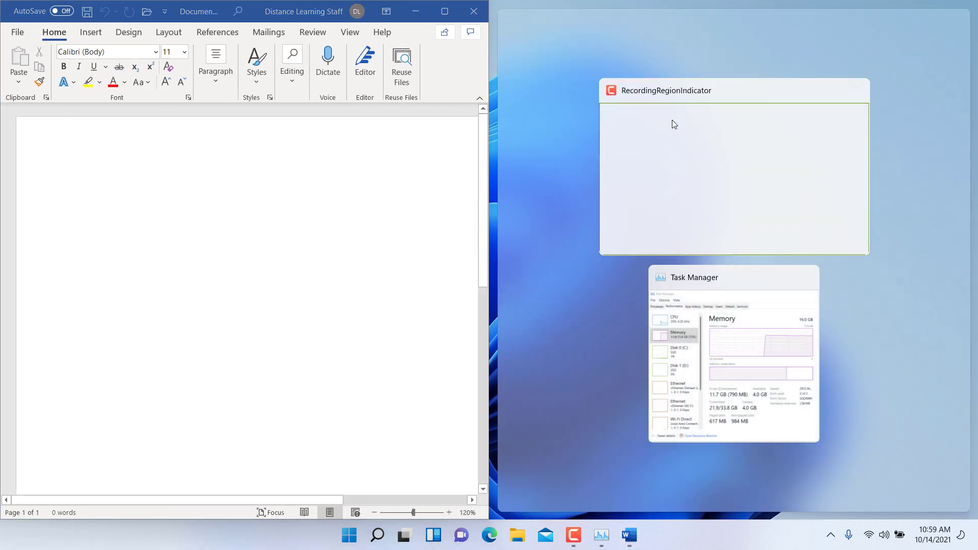
click(529, 436)
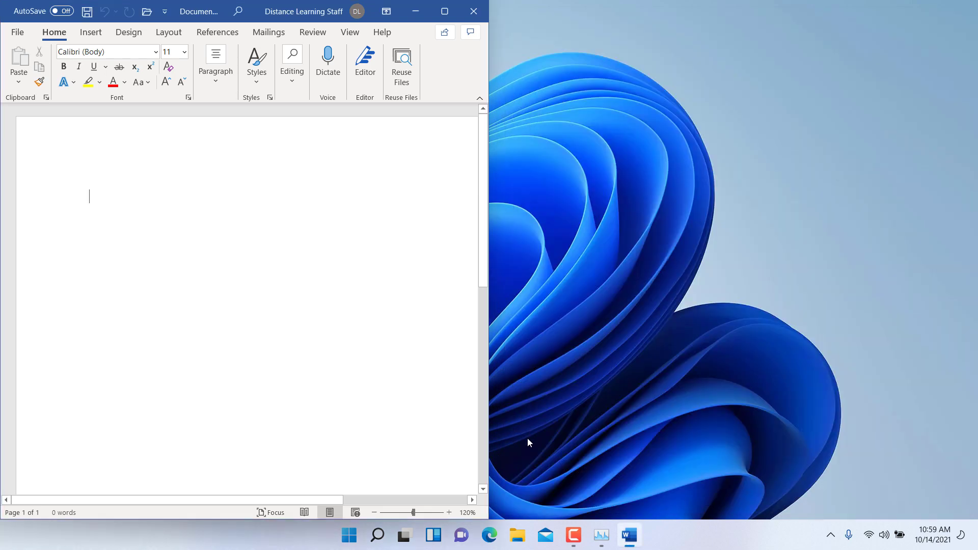
click(349, 535)
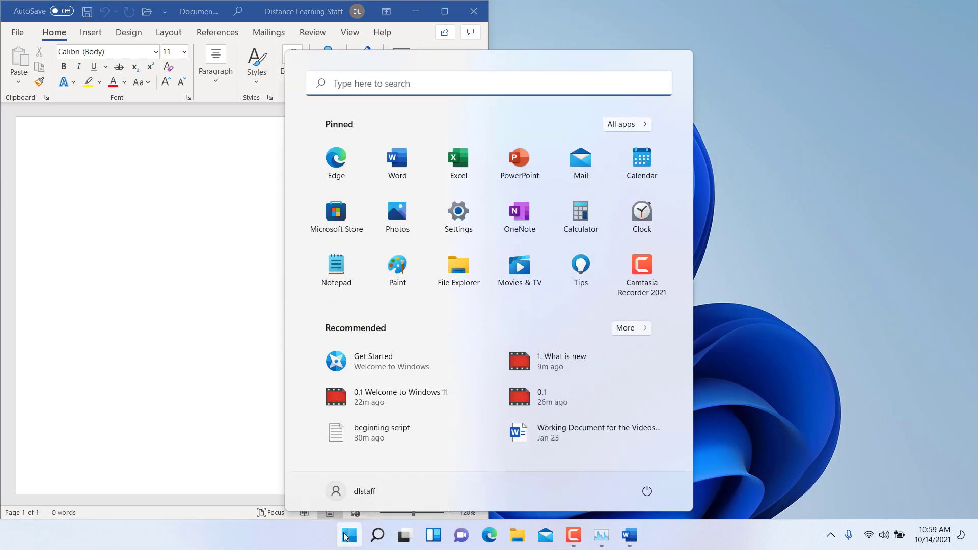
click(337, 267)
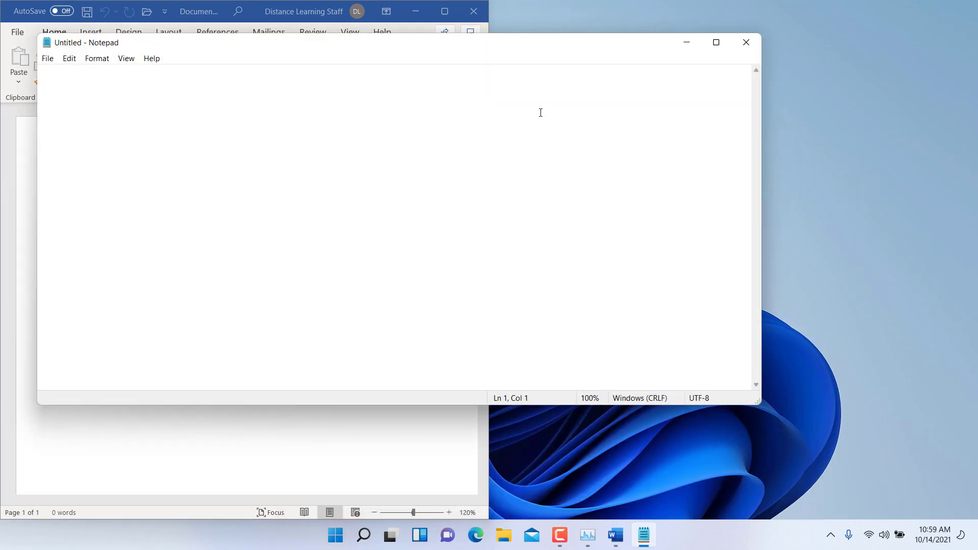
mouse_move(716, 43)
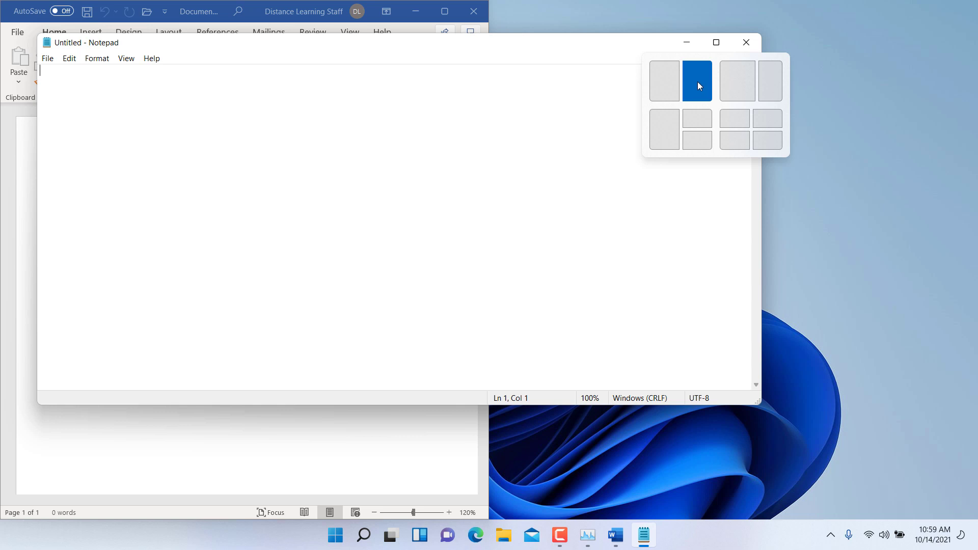
click(698, 82)
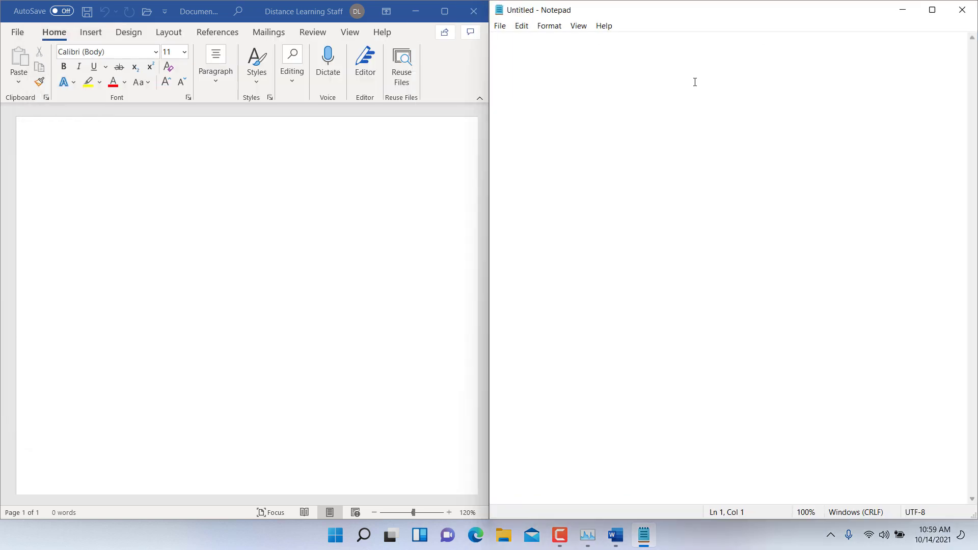
click(962, 10)
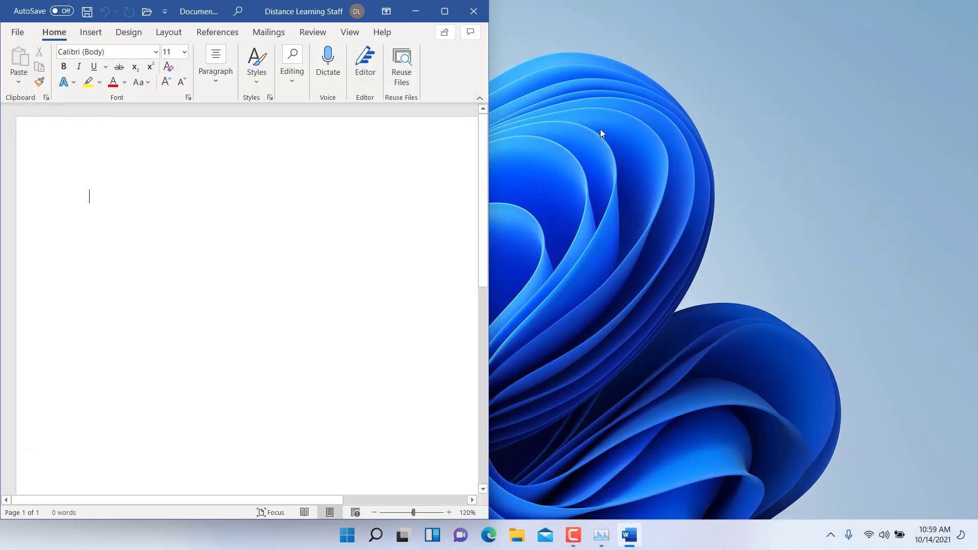
click(356, 11)
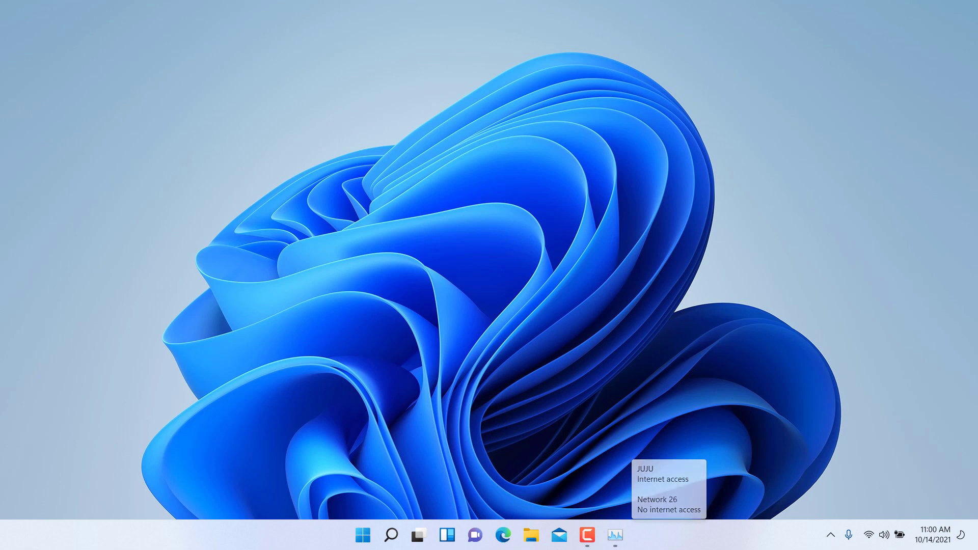
- Open the widgets board from the Widgets icon on the taskbar
click(448, 535)
scroll(346, 373, down, 1)
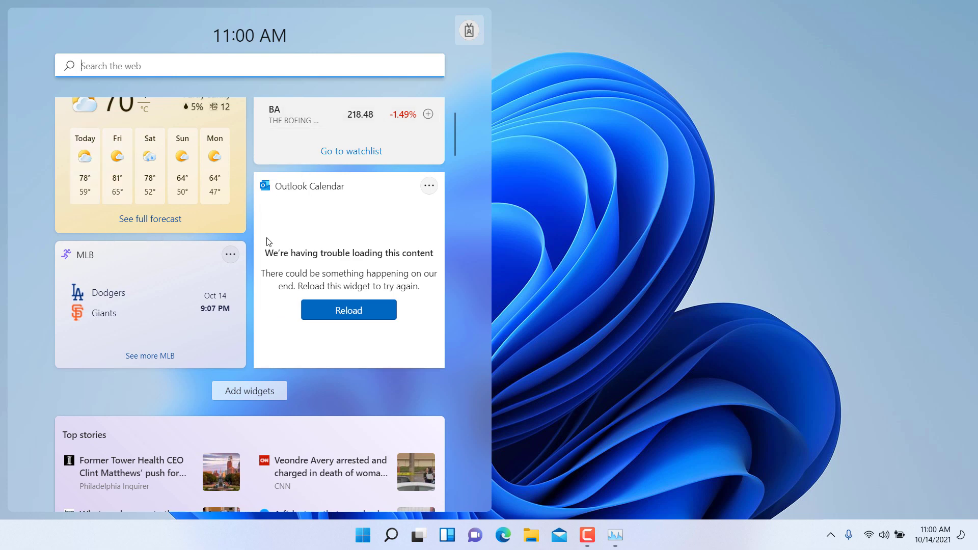
scroll(222, 352, down, 3)
scroll(199, 398, down, 3)
scroll(199, 407, down, 3)
scroll(202, 401, down, 3)
scroll(204, 398, down, 3)
scroll(208, 392, down, 3)
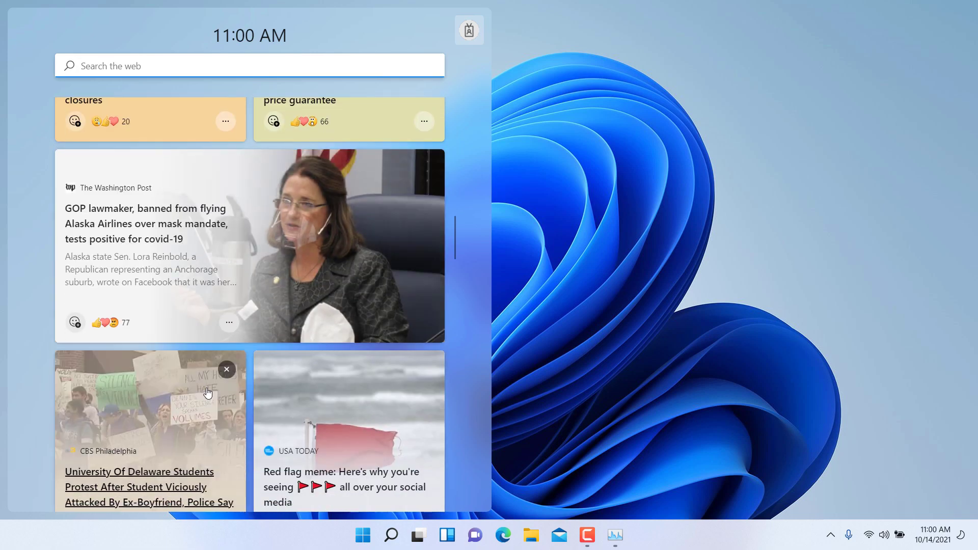
scroll(209, 393, down, 3)
scroll(208, 392, down, 3)
scroll(208, 393, up, 5)
scroll(305, 344, up, 2)
- Dismiss the widgets board by clicking the empty desktop
click(705, 269)
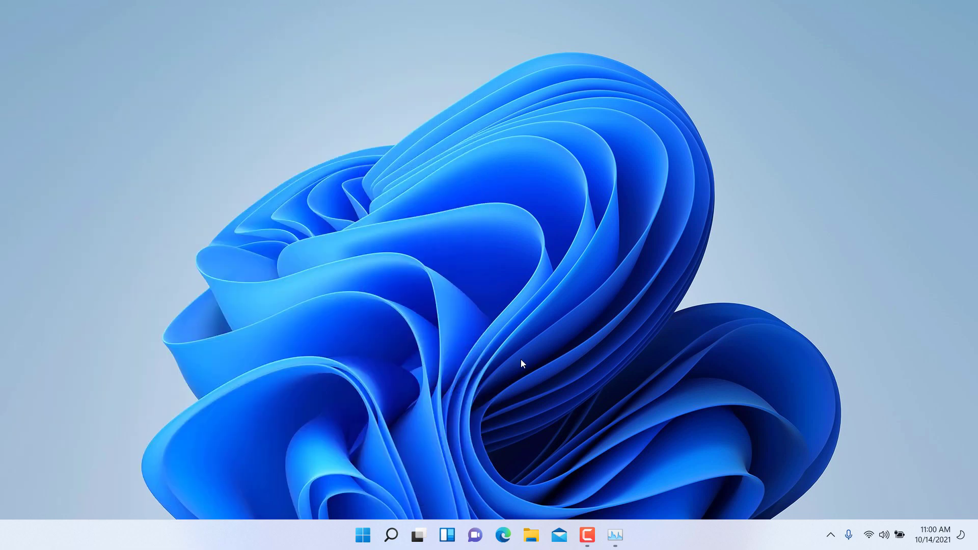